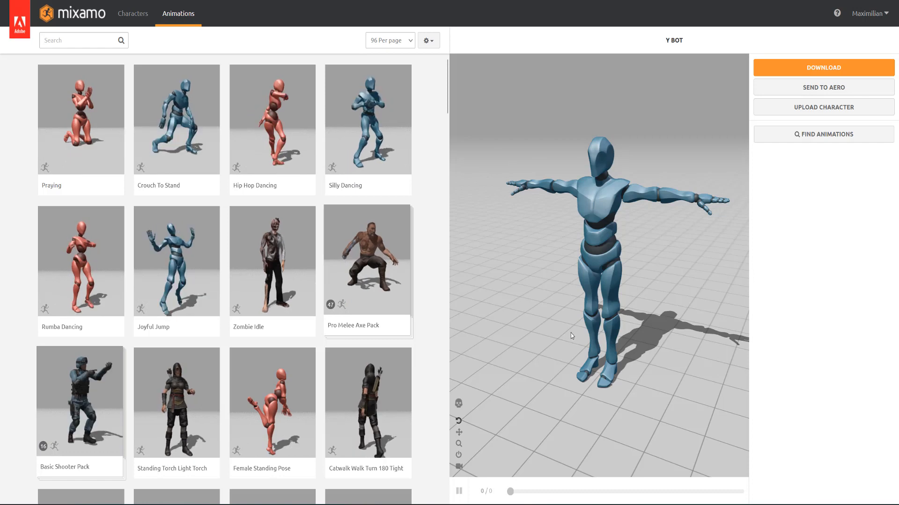
# Step: Upload the Tartaglia character model file to start auto-rigging it
pyautogui.click(794, 111)
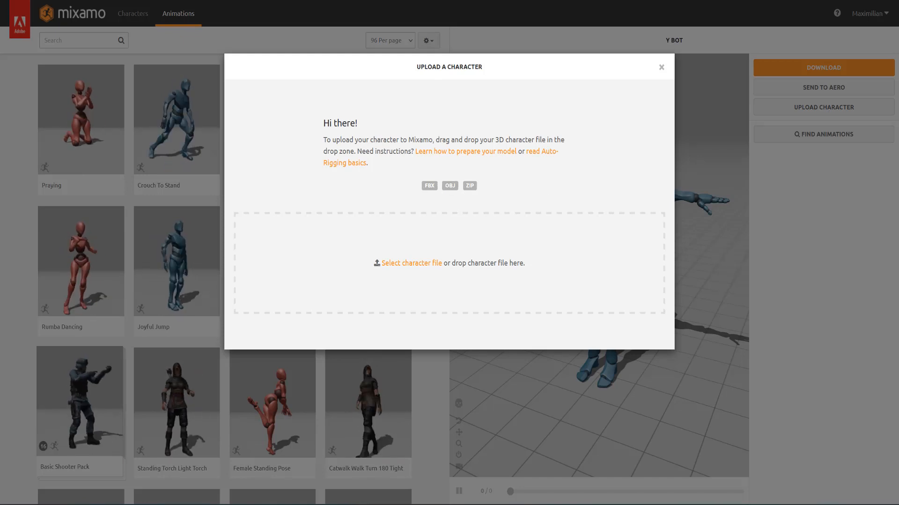
pyautogui.moveTo(781, 201); pyautogui.dragTo(538, 240)
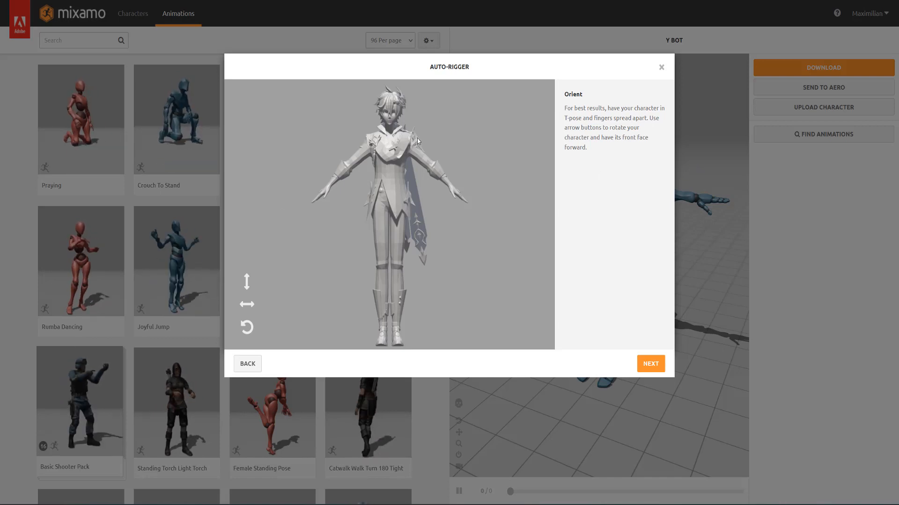
# Step: Try the Y, Z and X axis rotations on the character, bringing it back upright with its face forward
pyautogui.click(247, 304)
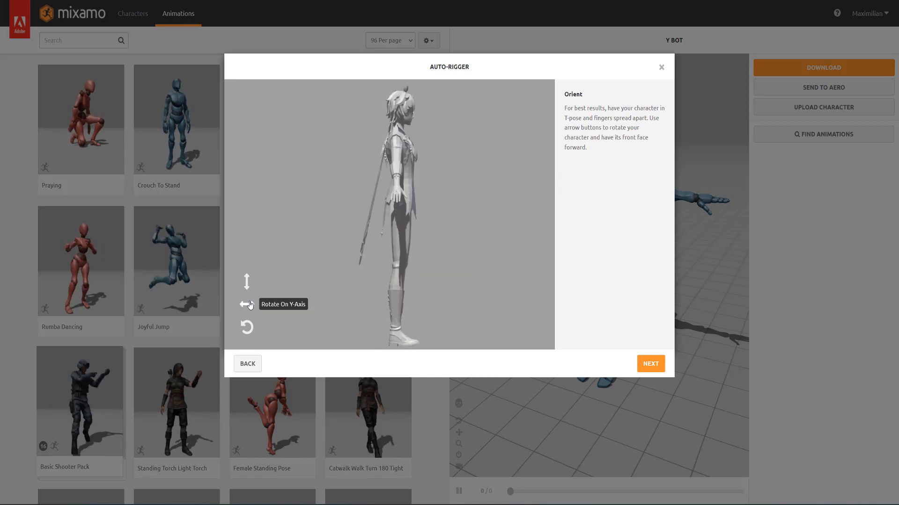
pyautogui.click(253, 326)
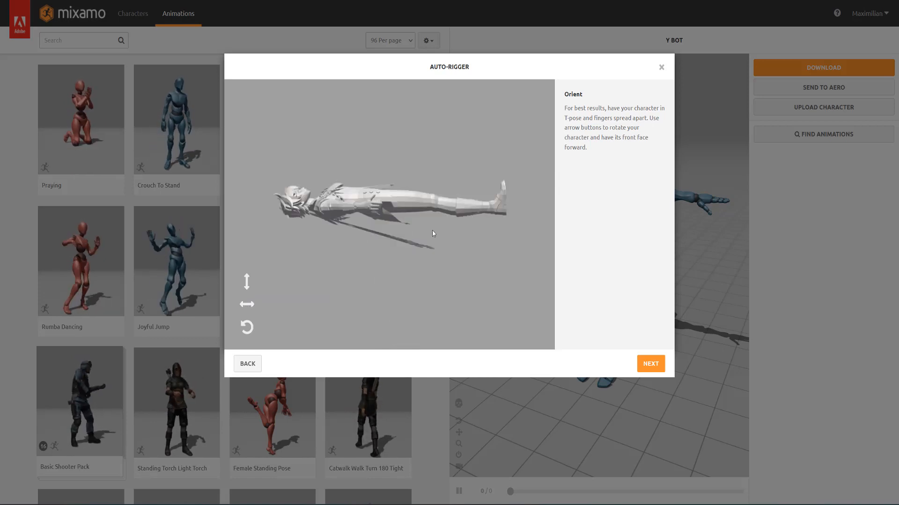
pyautogui.click(246, 327)
pyautogui.click(246, 327)
pyautogui.click(247, 327)
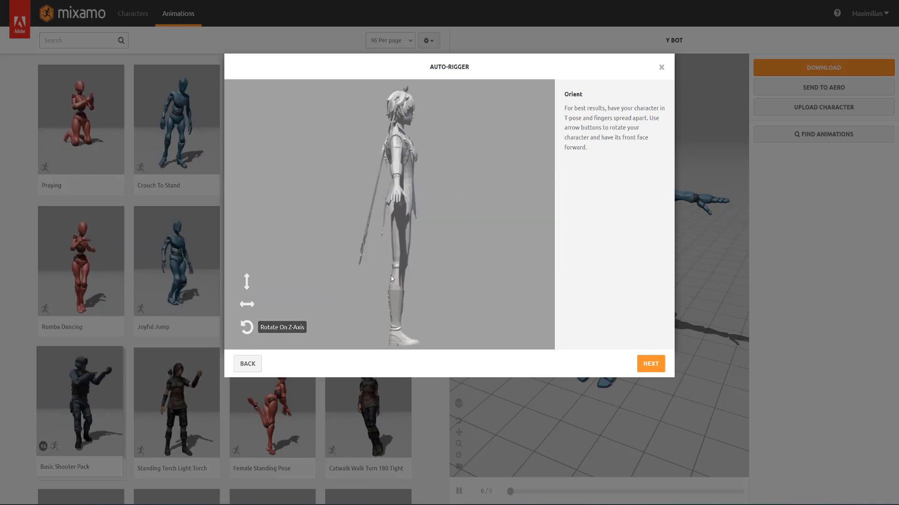
pyautogui.click(247, 304)
pyautogui.click(247, 304)
pyautogui.click(248, 283)
pyautogui.click(247, 283)
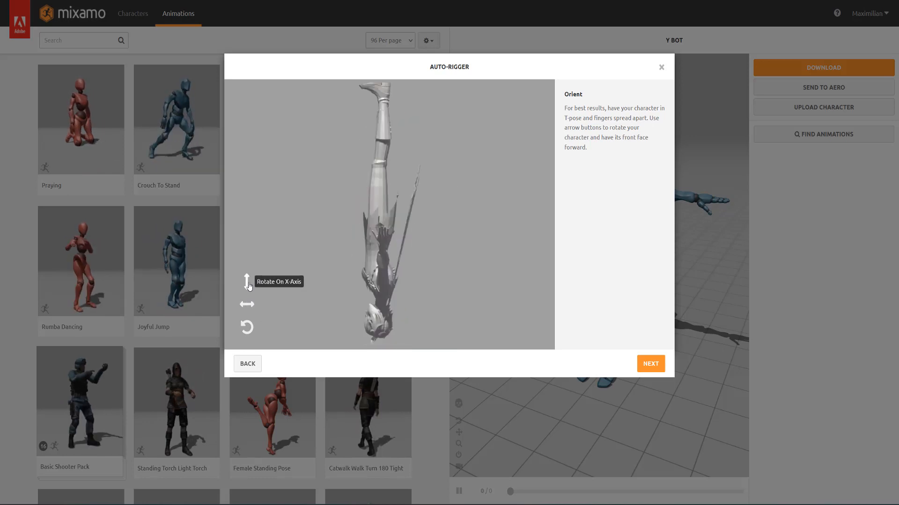
pyautogui.click(247, 282)
pyautogui.click(247, 283)
pyautogui.click(248, 305)
pyautogui.click(249, 305)
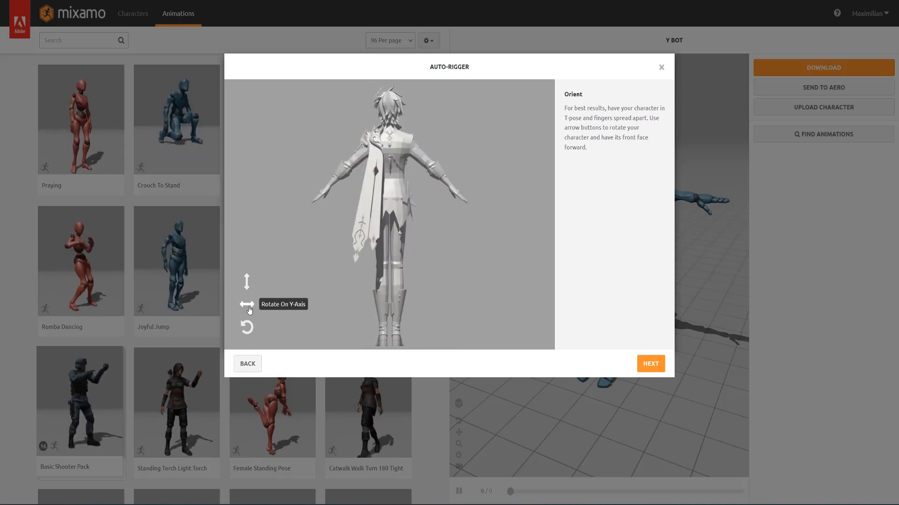
pyautogui.click(248, 305)
pyautogui.click(248, 305)
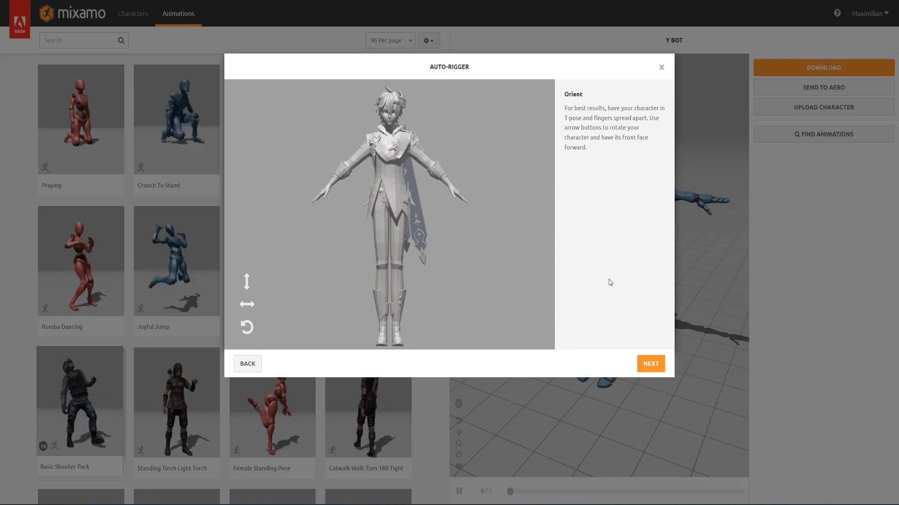
# Step: Accept the front-facing orientation and place the chin, wrist, elbow, knee and groin markers on the character with symmetry on
pyautogui.click(650, 364)
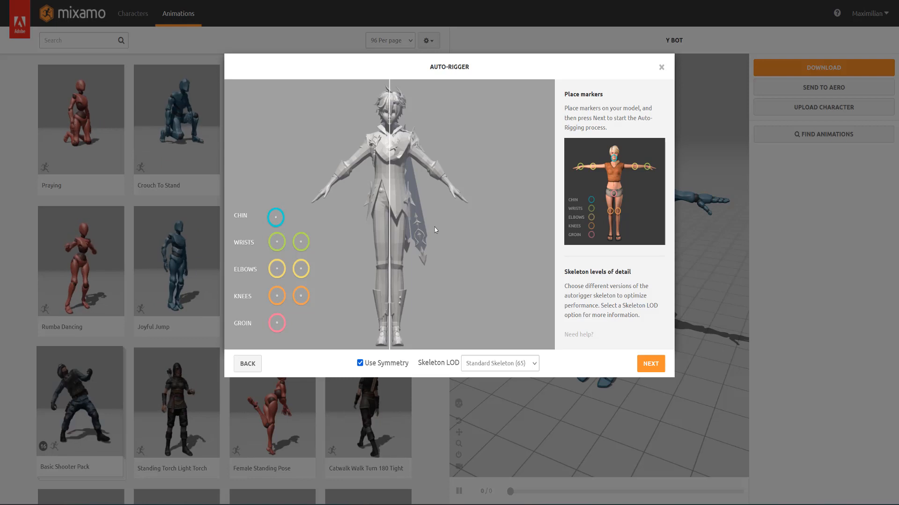
pyautogui.moveTo(275, 221); pyautogui.dragTo(393, 127)
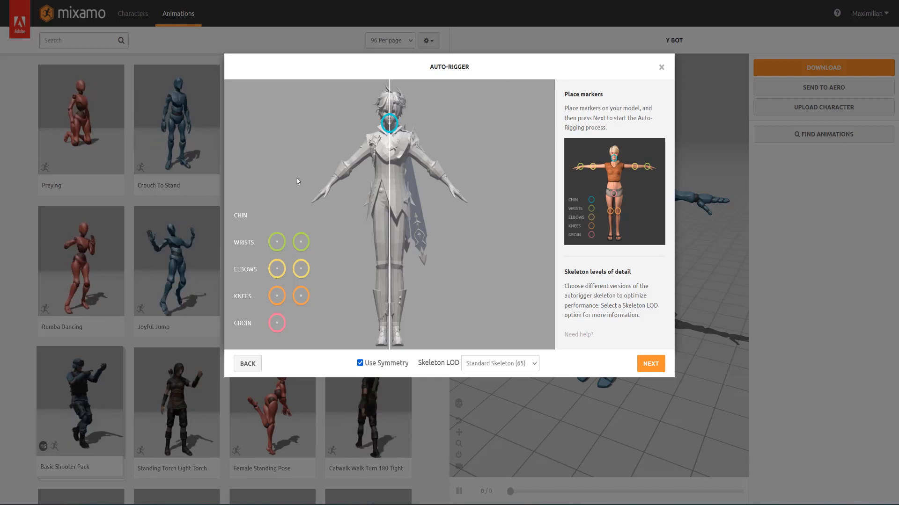
pyautogui.moveTo(273, 251); pyautogui.dragTo(330, 188)
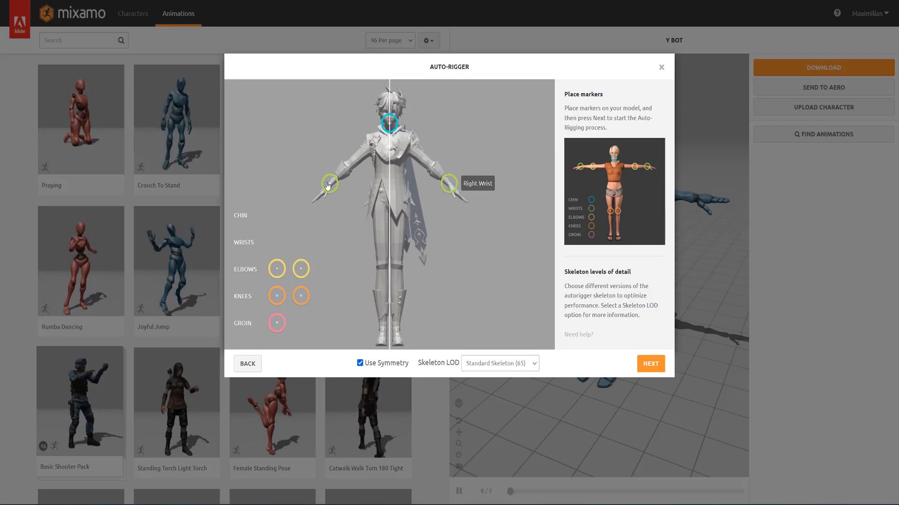
pyautogui.moveTo(277, 269); pyautogui.dragTo(353, 162)
pyautogui.moveTo(277, 295)
pyautogui.mouseDown()
pyautogui.moveTo(371, 264)
pyautogui.moveTo(382, 269)
pyautogui.mouseUp()
pyautogui.moveTo(276, 323); pyautogui.dragTo(392, 210)
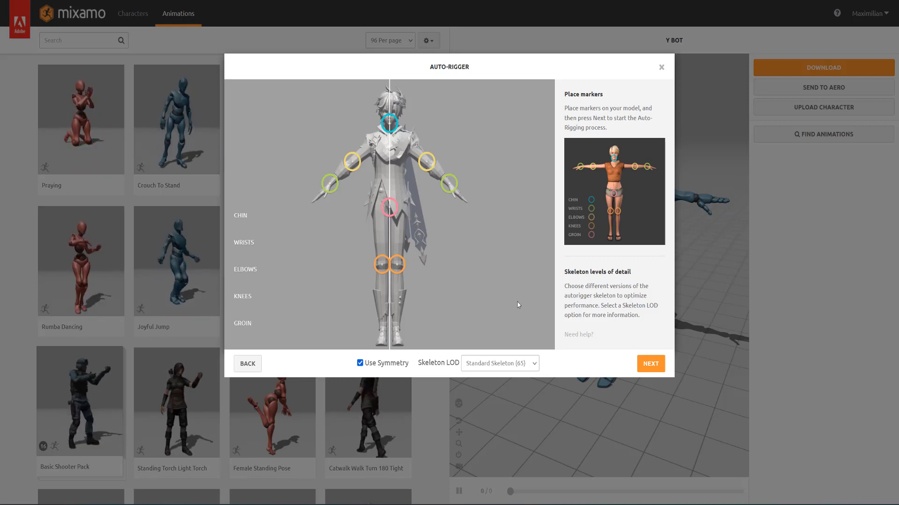
# Step: Keep the Standard Skeleton (65) detail level, run the auto-rigging, and accept the rigged character after reviewing it
pyautogui.click(492, 369)
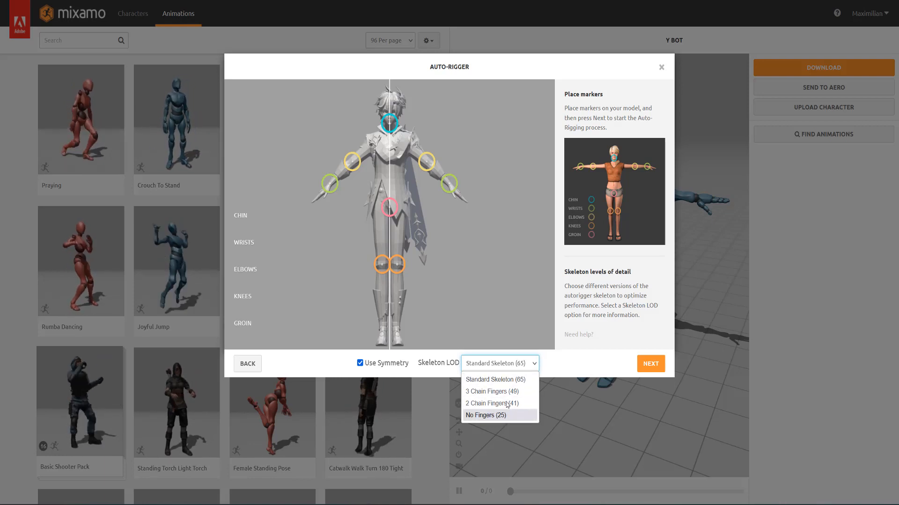
pyautogui.click(520, 364)
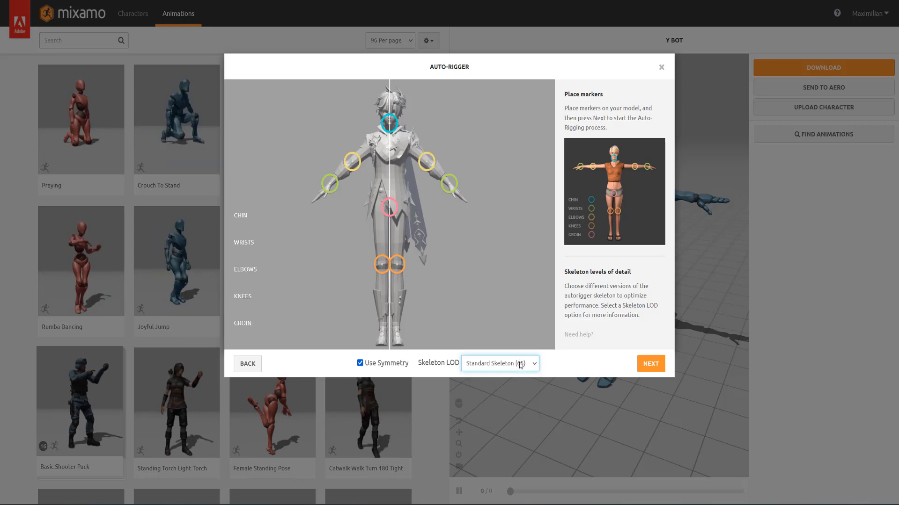
pyautogui.click(651, 364)
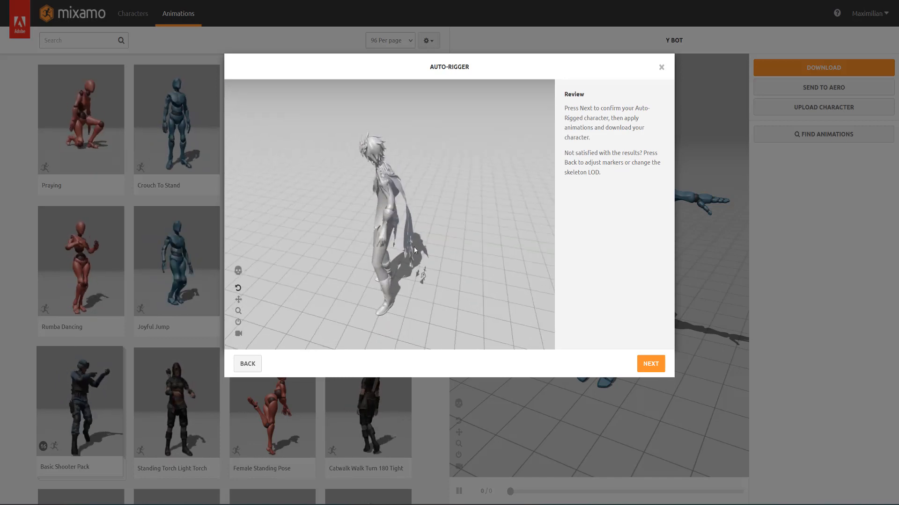
pyautogui.moveTo(437, 283); pyautogui.dragTo(477, 269)
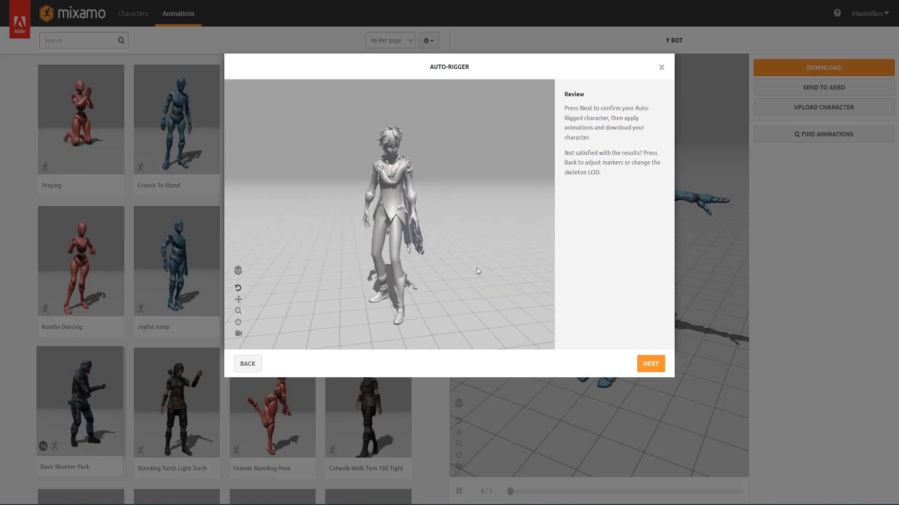
pyautogui.click(637, 363)
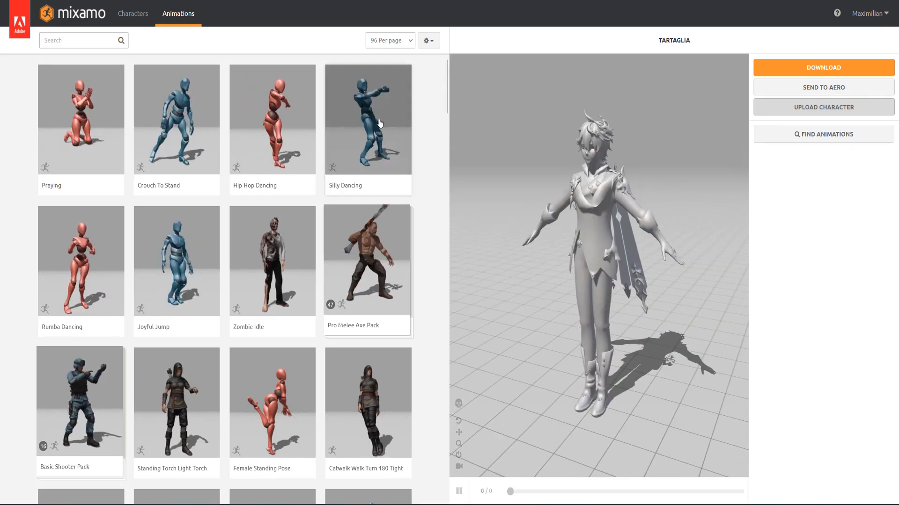
# Step: Preview the Silly Dancing and Rumba Dancing animations on the rigged character
pyautogui.click(379, 124)
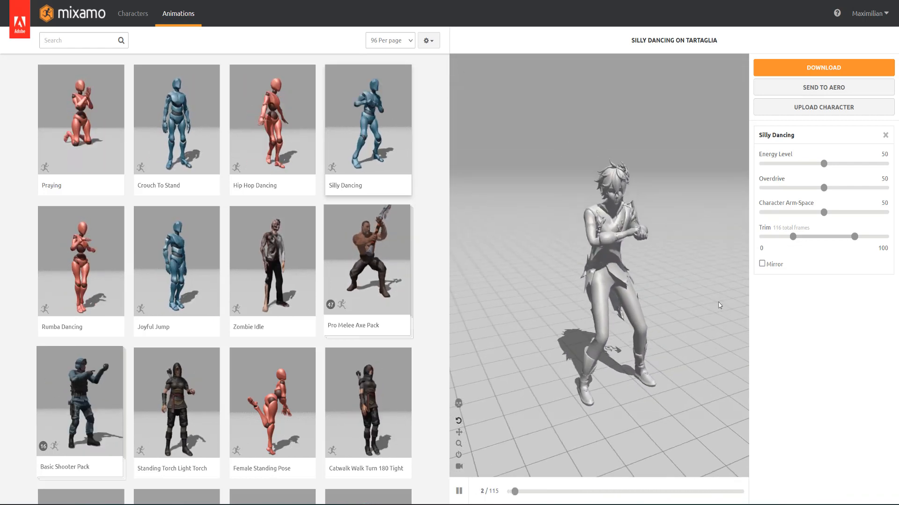
pyautogui.click(86, 261)
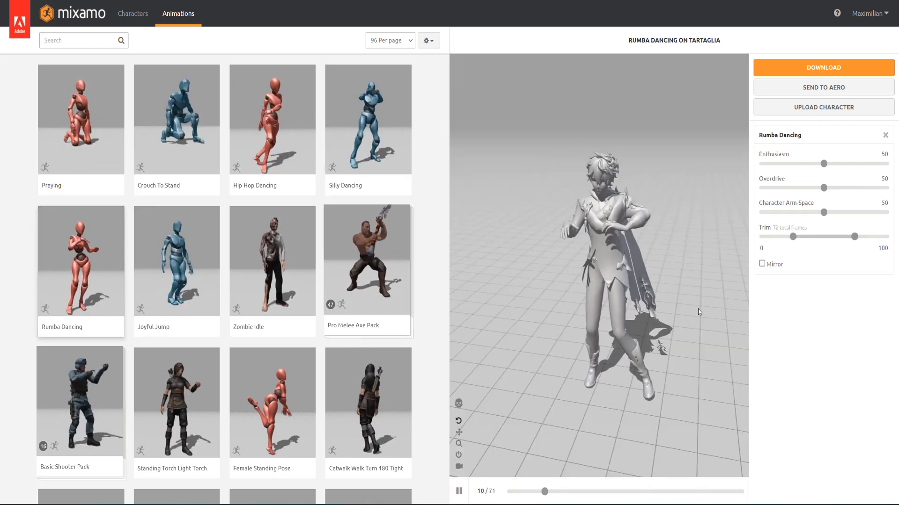
# Step: Search the animations for "run", apply the first Run result to the character and enable In Place
pyautogui.click(84, 41)
pyautogui.write('run')
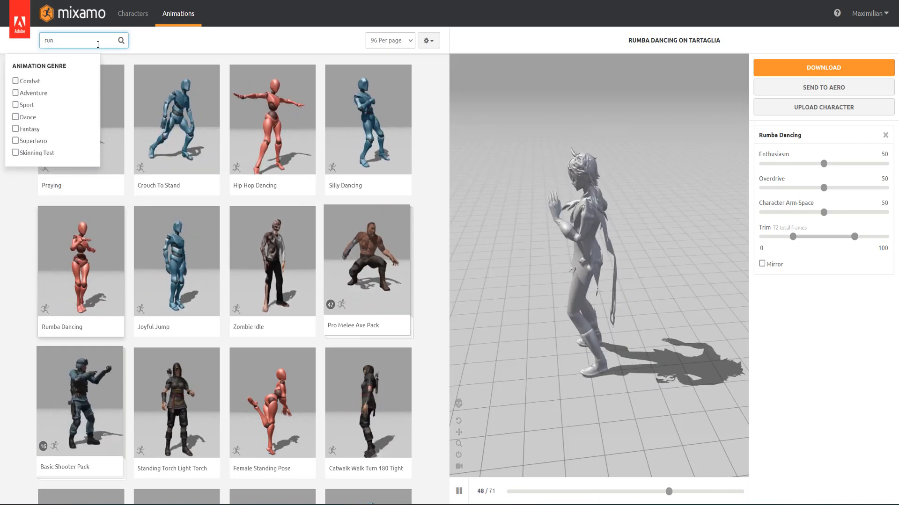
pyautogui.press('Return')
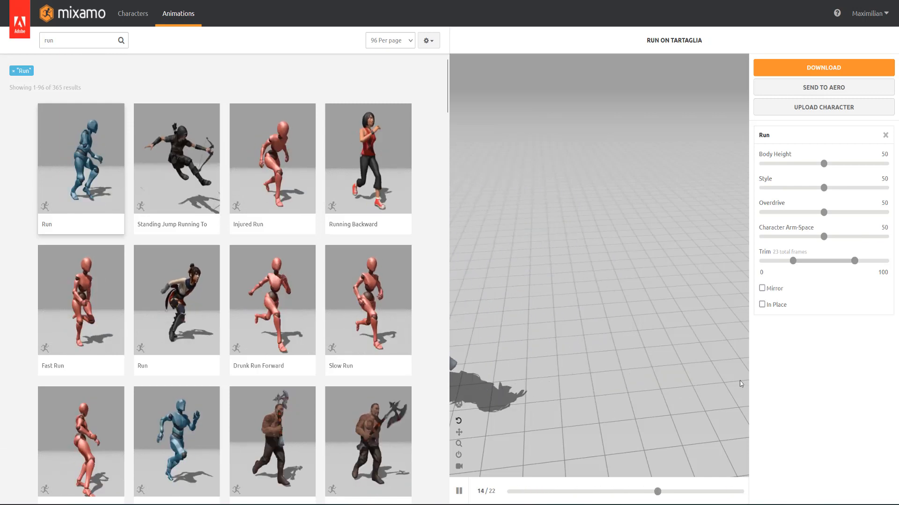
pyautogui.click(777, 305)
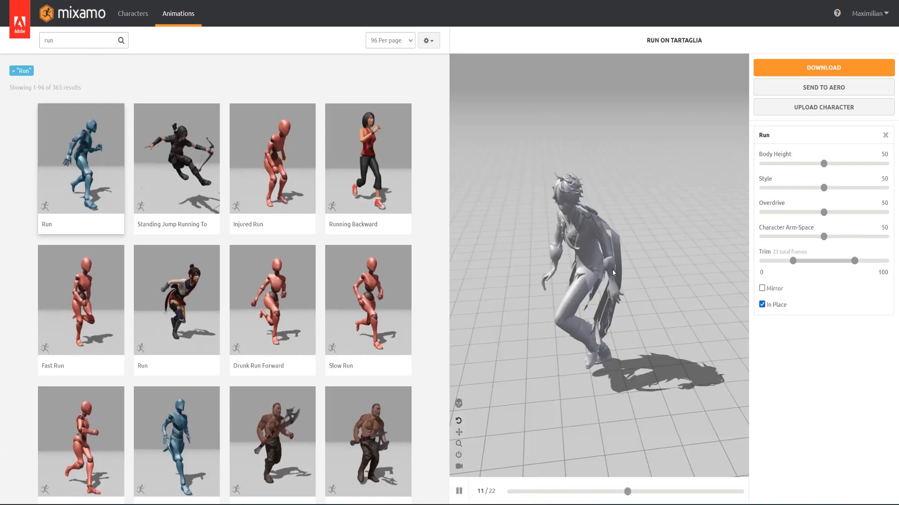
pyautogui.moveTo(570, 284); pyautogui.dragTo(622, 274)
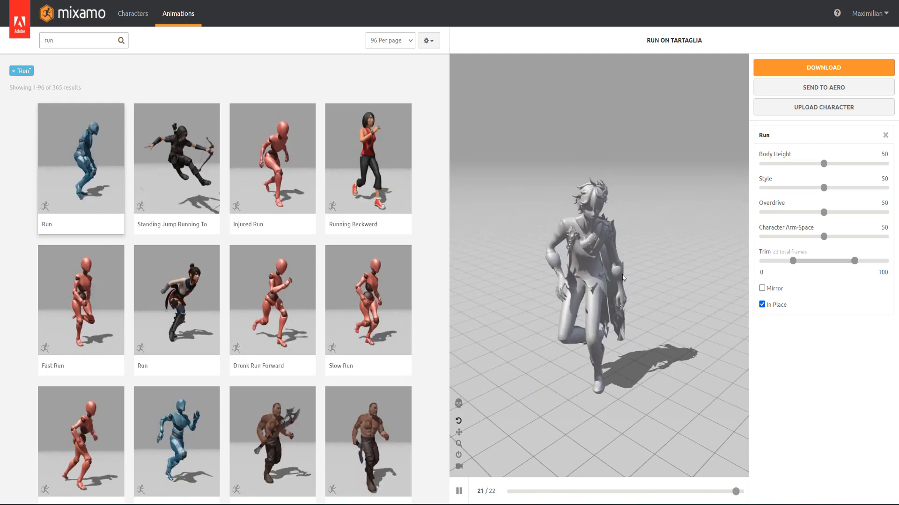
# Step: Switch the character to the other Run animation, beside Fast Run, and inspect it from the front
pyautogui.click(189, 273)
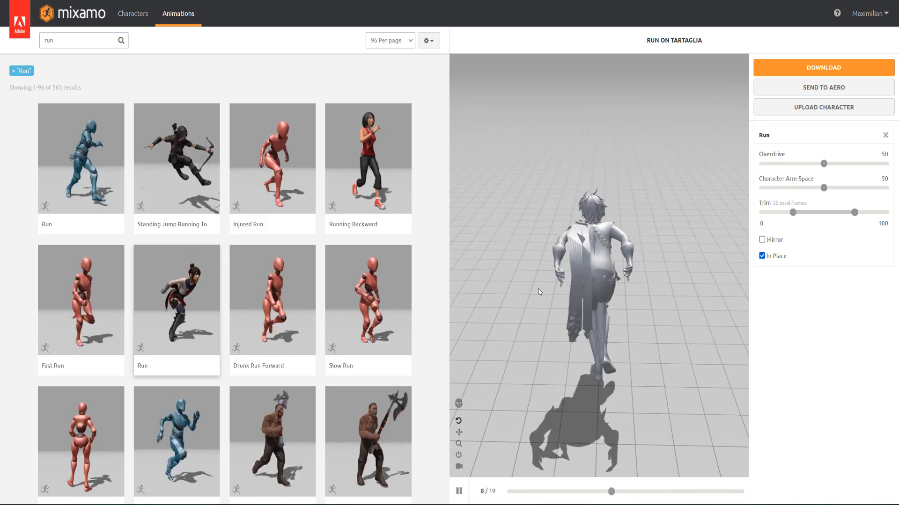
pyautogui.moveTo(541, 289); pyautogui.dragTo(685, 272)
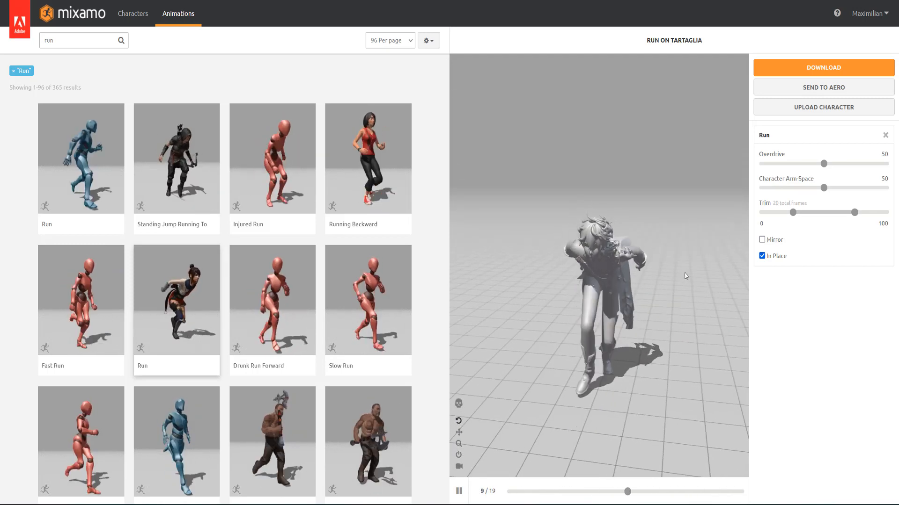
# Step: Download the animated character as FBX Binary(.fbx), With Skin, at 60 frames per second with no keyframe reduction
pyautogui.click(825, 69)
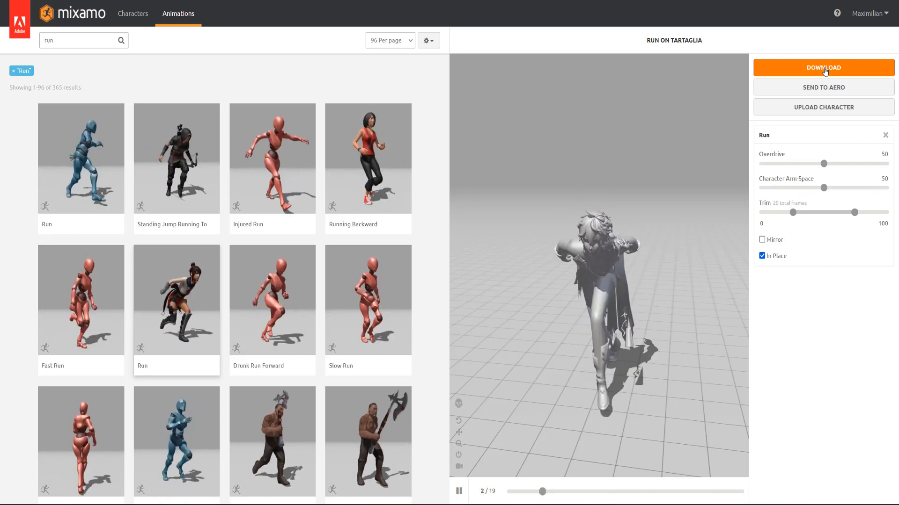
pyautogui.click(337, 113)
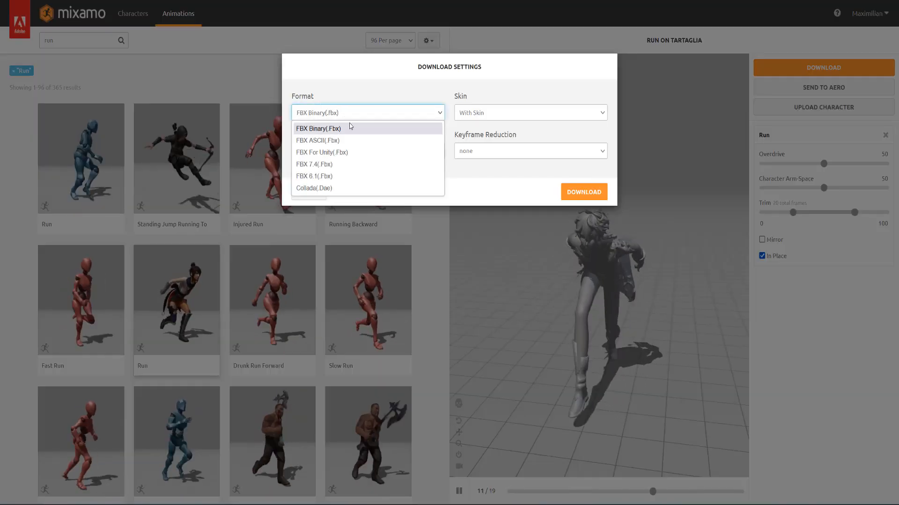
pyautogui.click(350, 129)
pyautogui.click(508, 112)
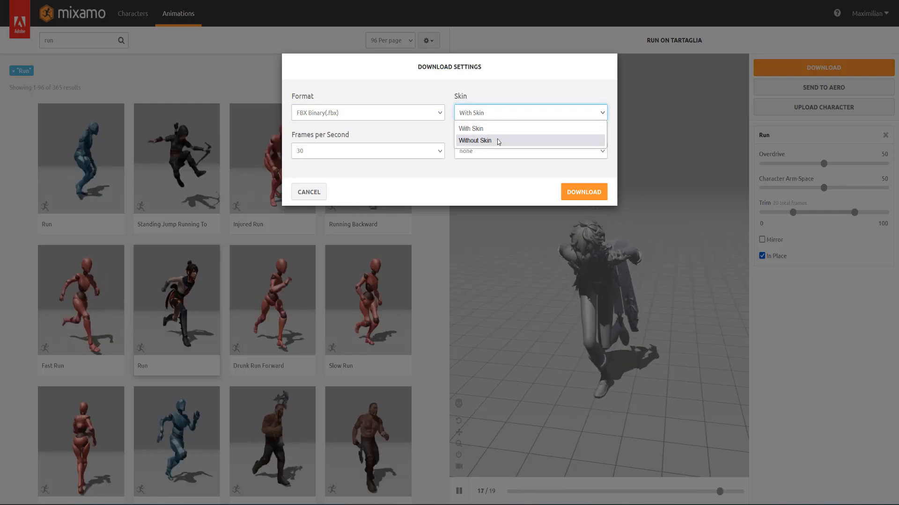
pyautogui.click(496, 140)
pyautogui.click(489, 113)
pyautogui.click(494, 129)
pyautogui.click(342, 151)
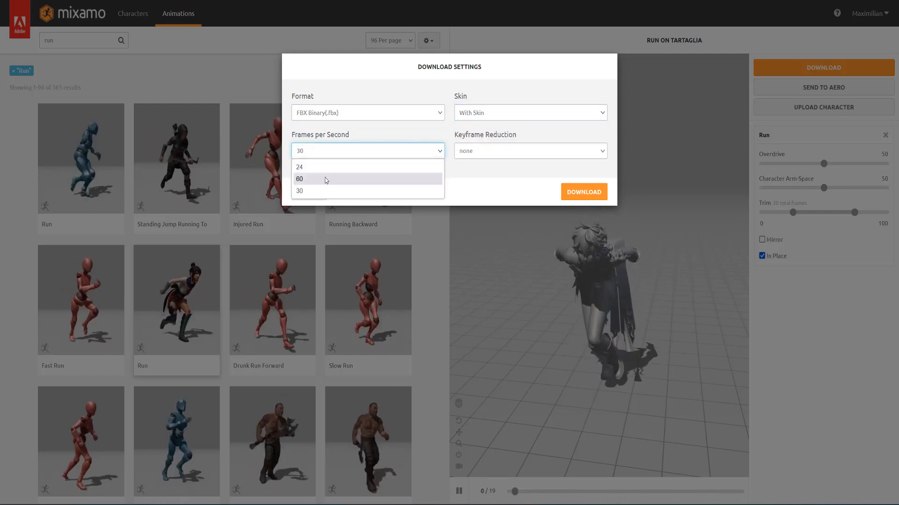
pyautogui.click(326, 179)
pyautogui.click(509, 148)
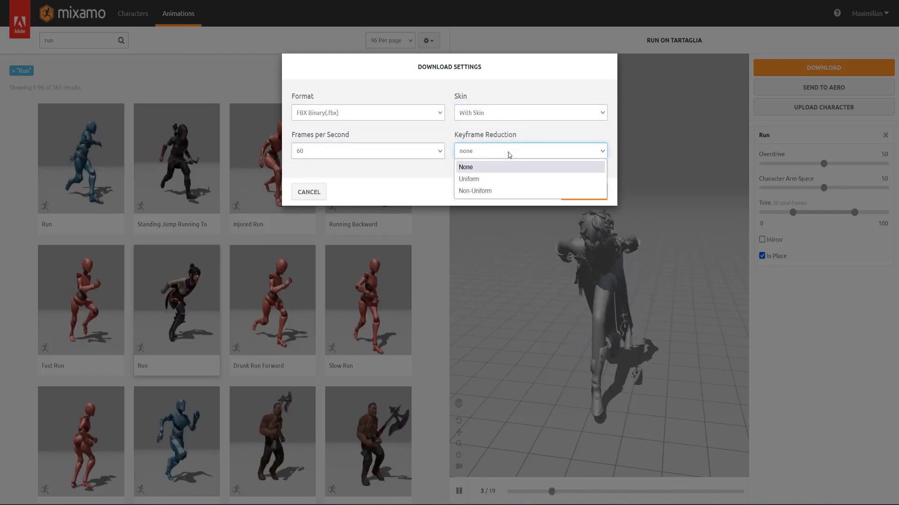
pyautogui.click(509, 154)
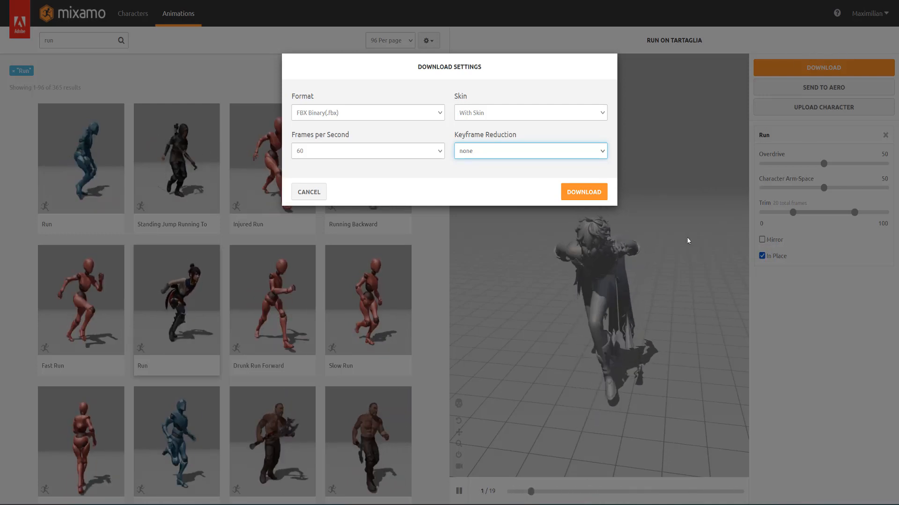
pyautogui.click(586, 193)
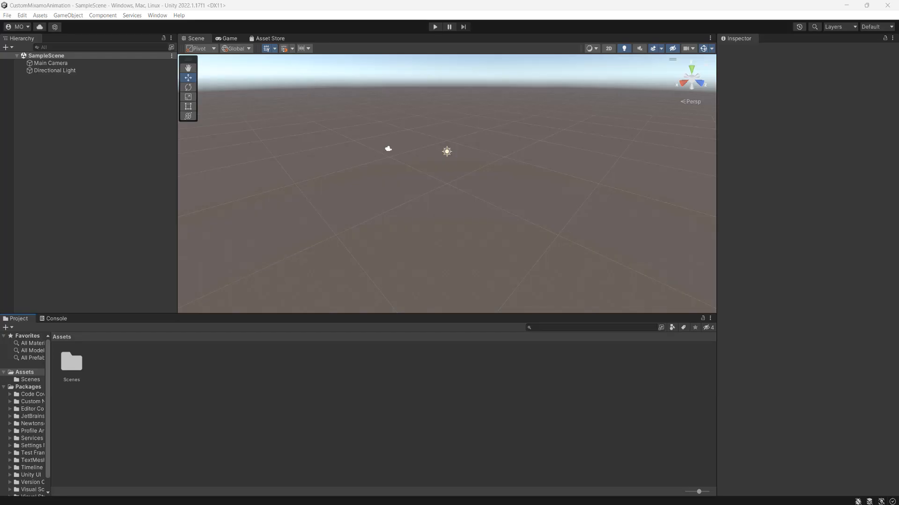
# Step: In Unity, import Run.fbx into the project's Assets folder, then select it and inspect its sub-assets
pyautogui.moveTo(440, 361); pyautogui.dragTo(127, 369)
pyautogui.click(105, 361)
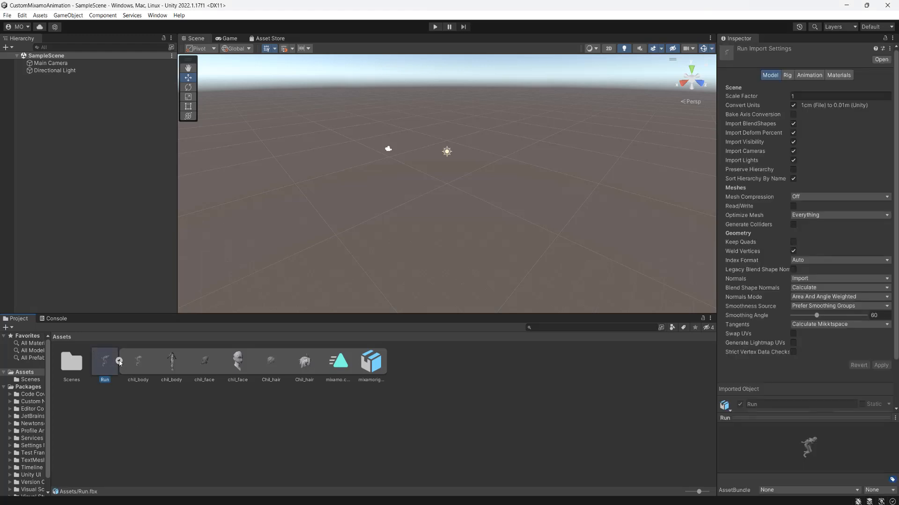
pyautogui.click(119, 360)
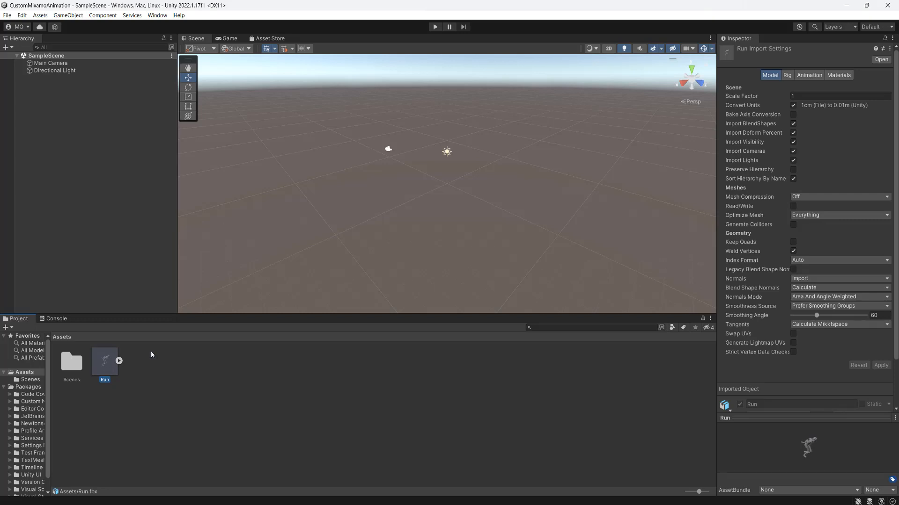
# Step: Set the Run model's rig to the Humanoid animation type with Optimize Game Objects enabled, and apply the import settings
pyautogui.click(789, 76)
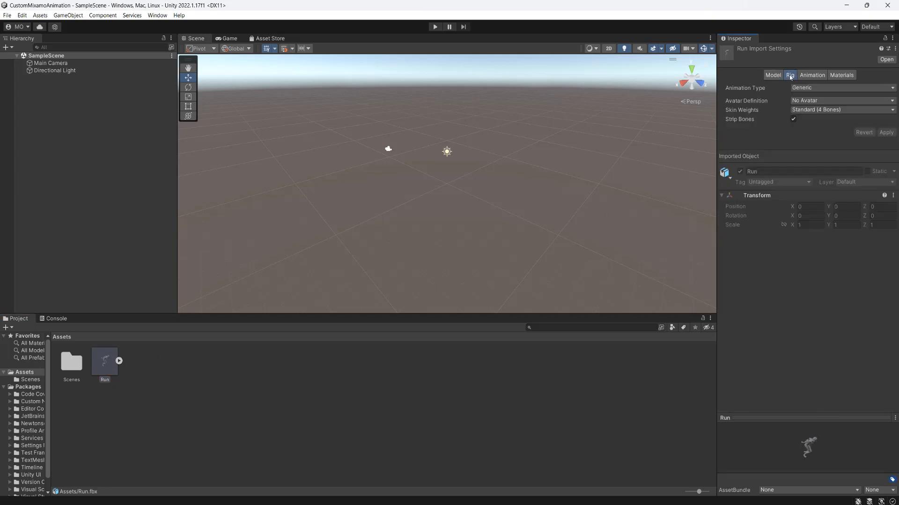
pyautogui.click(802, 87)
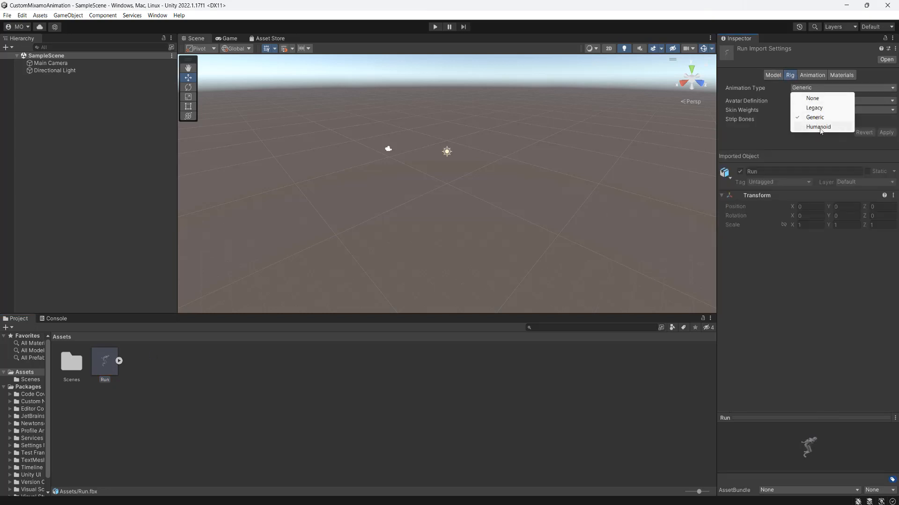
pyautogui.click(819, 127)
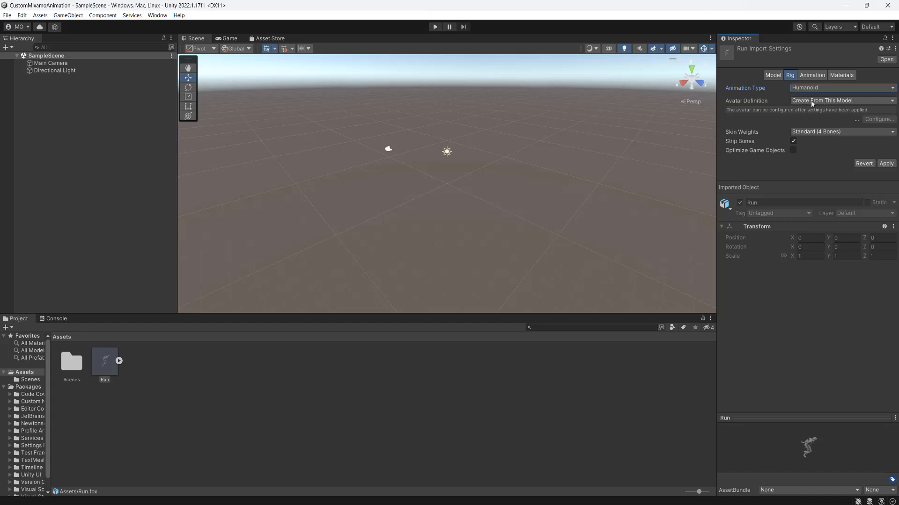
pyautogui.click(794, 151)
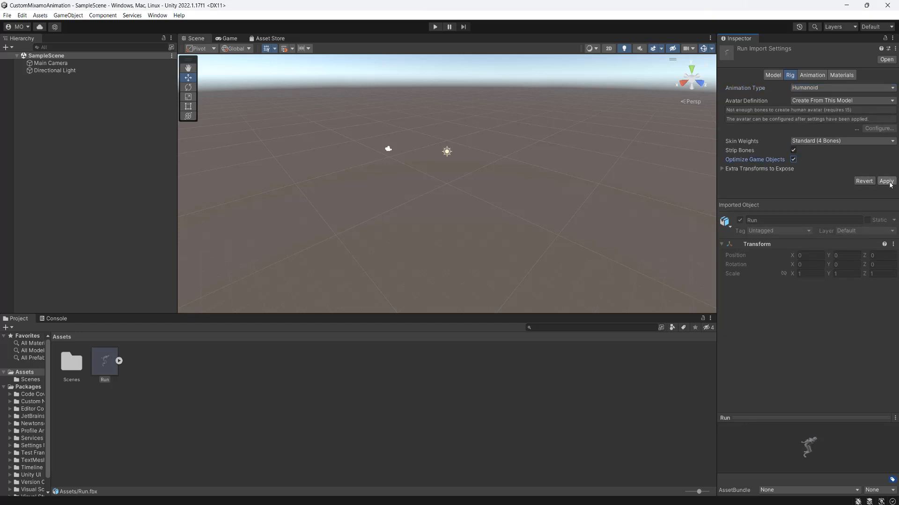
pyautogui.click(890, 184)
# Step: Play the mixamo.com clip in an enlarged animation preview of the Run model and examine the motion from another angle
pyautogui.click(816, 76)
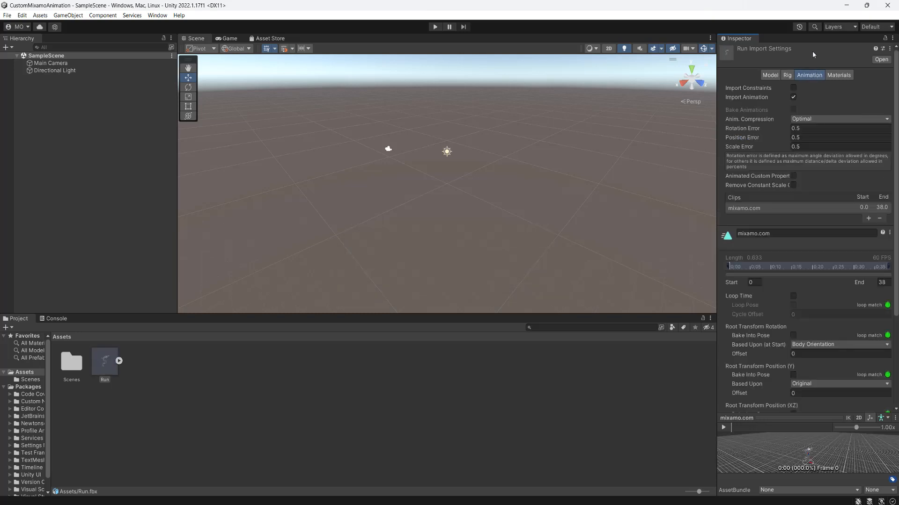
pyautogui.moveTo(780, 418); pyautogui.dragTo(779, 312)
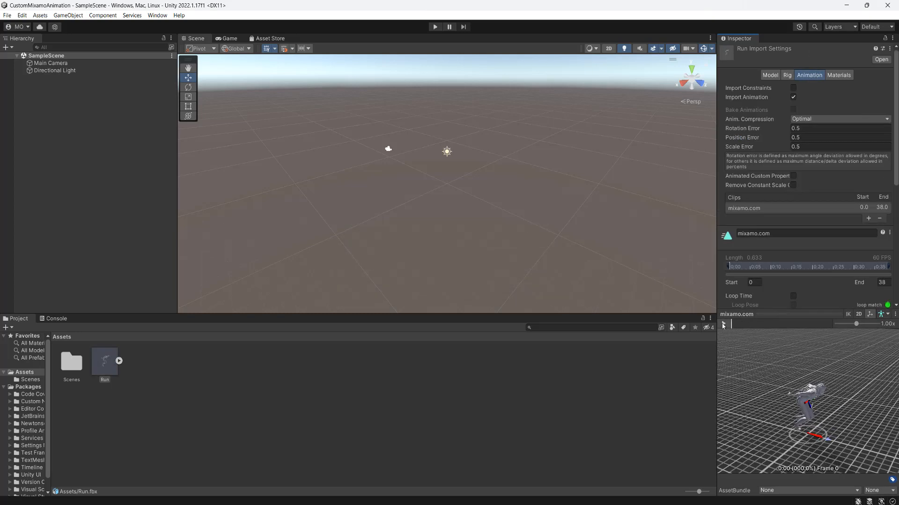
pyautogui.click(724, 324)
pyautogui.moveTo(826, 387)
pyautogui.mouseDown()
pyautogui.moveTo(870, 380)
pyautogui.moveTo(849, 374)
pyautogui.moveTo(838, 388)
pyautogui.moveTo(819, 365)
pyautogui.moveTo(843, 389)
pyautogui.moveTo(831, 394)
pyautogui.mouseUp()
pyautogui.moveTo(753, 390); pyautogui.dragTo(710, 383)
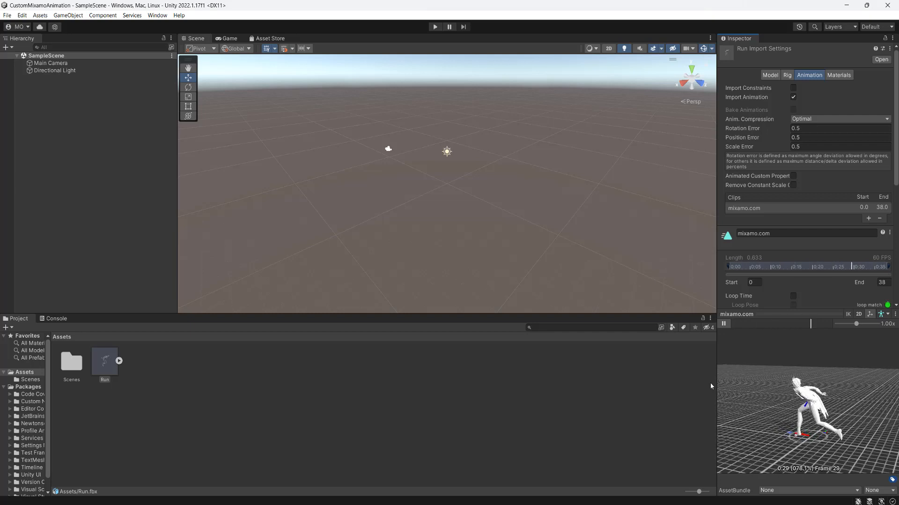
pyautogui.click(724, 324)
# Step: Rename the mixamo.com clip to Run, enable Loop Time for it, and apply the pending import settings
pyautogui.click(782, 233)
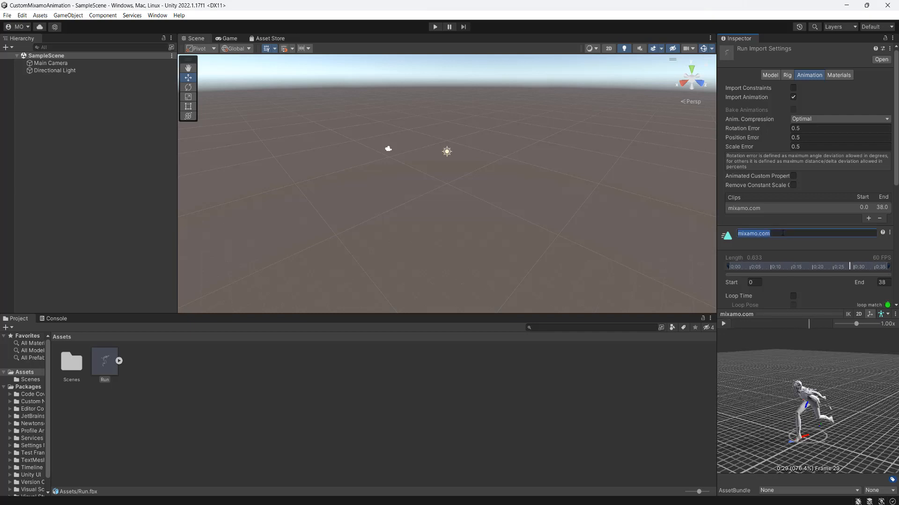
pyautogui.write('Ru')
pyautogui.press('Return')
pyautogui.scroll(-2, 794, 270)
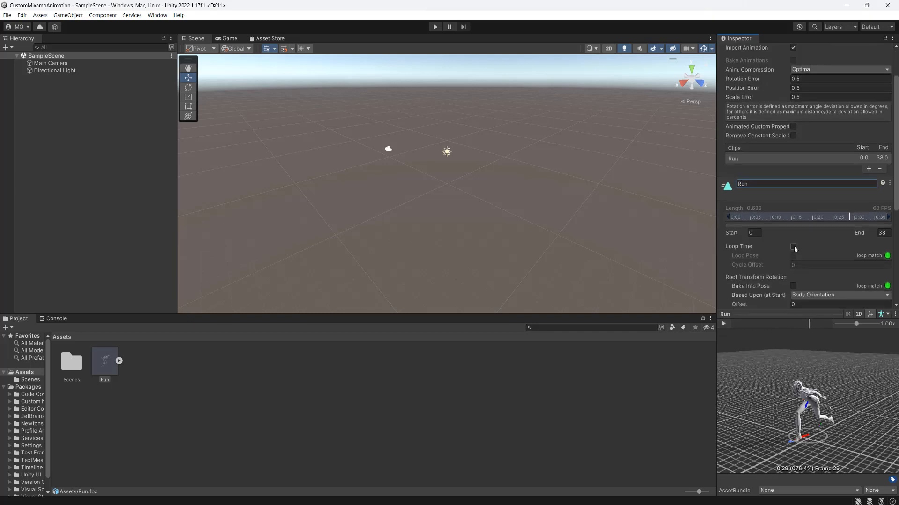
pyautogui.click(793, 247)
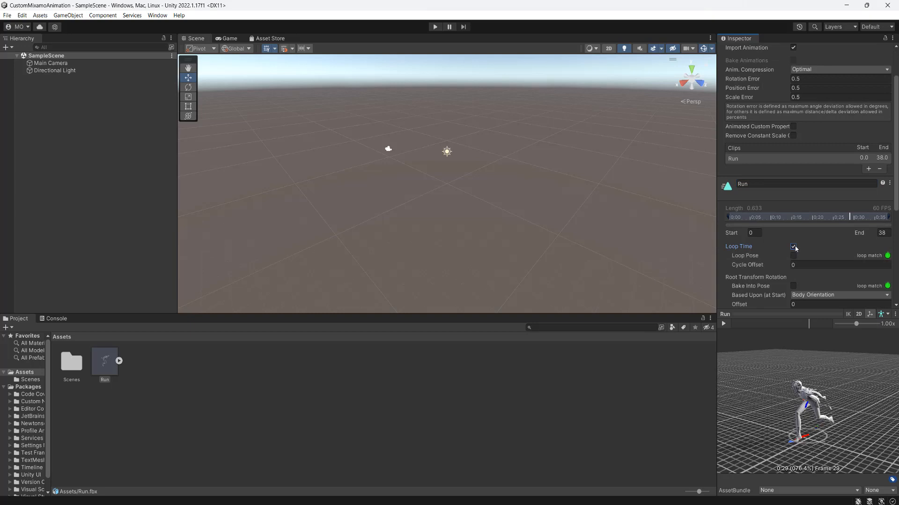
pyautogui.scroll(-4, 820, 253)
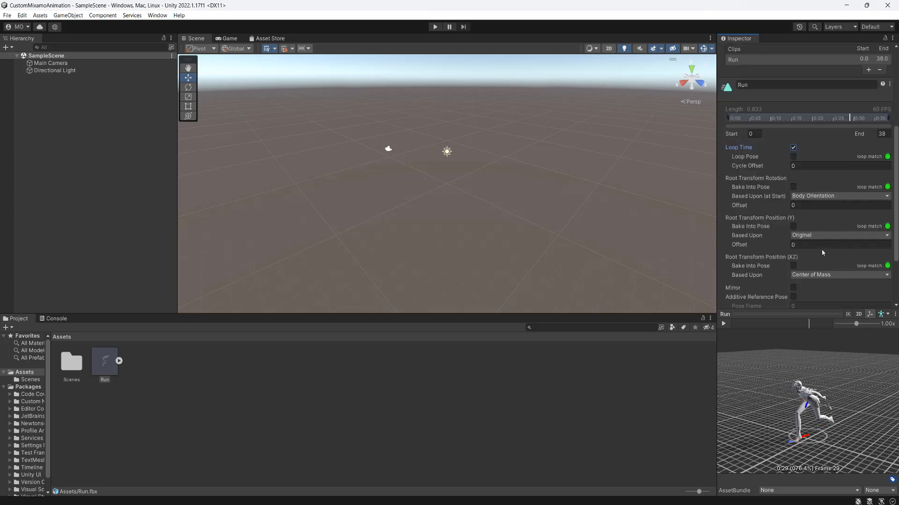
pyautogui.click(420, 345)
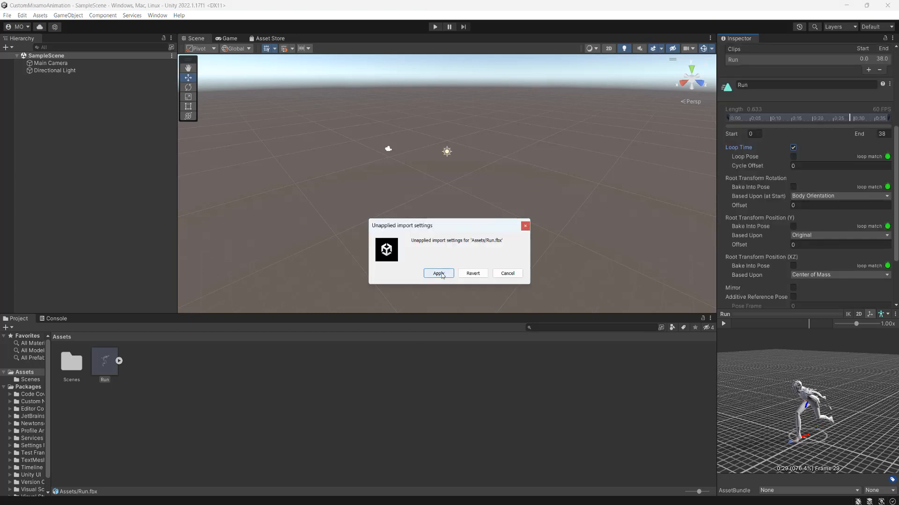
pyautogui.click(438, 274)
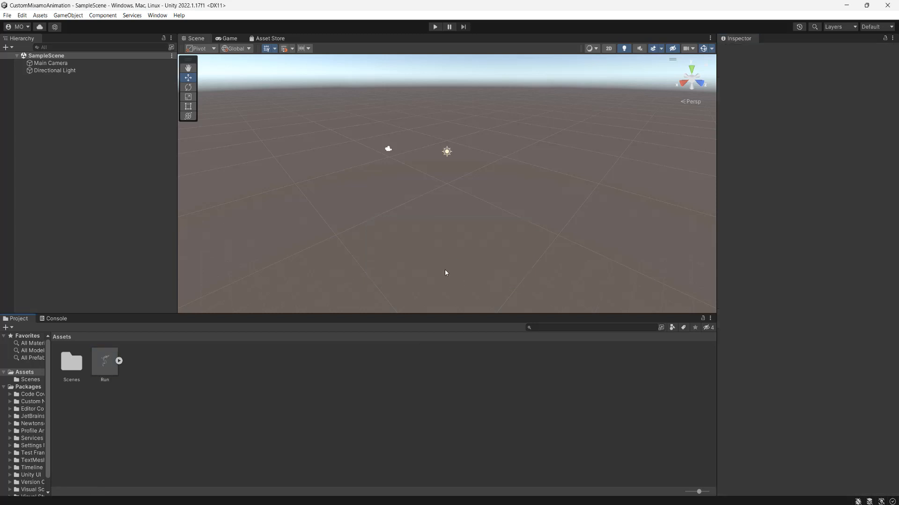
# Step: Add the Run model to SampleScene and frame it in the Scene view
pyautogui.moveTo(103, 361); pyautogui.dragTo(56, 96)
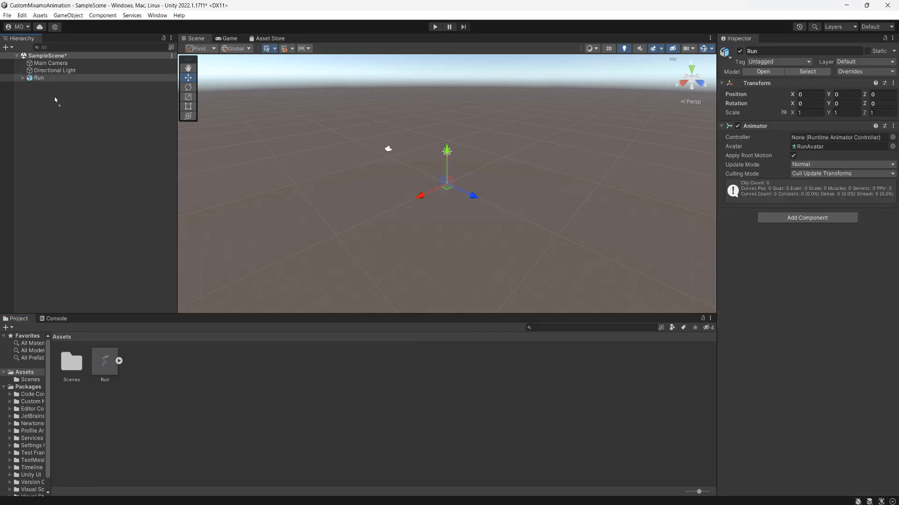
pyautogui.click(56, 79)
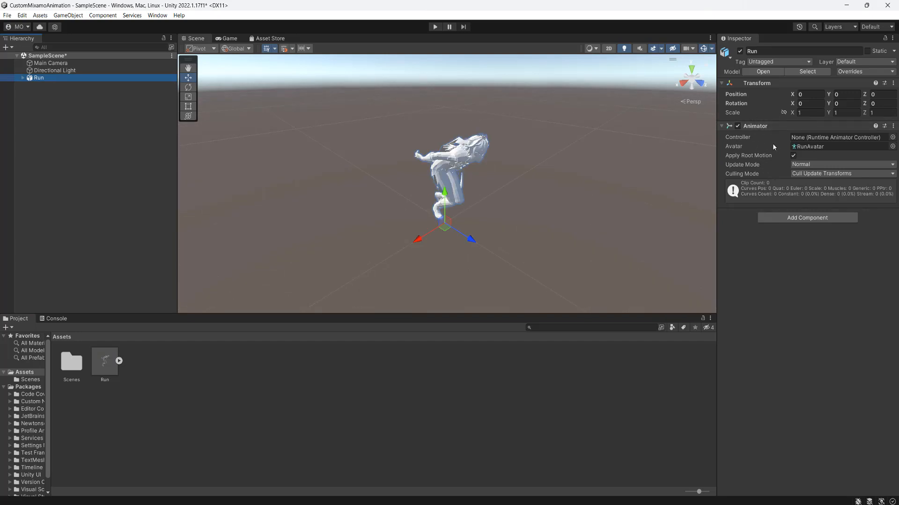
# Step: Create an Animator Controller named COntrol in the Assets folder
pyautogui.click(198, 373)
pyautogui.rightClick(178, 373)
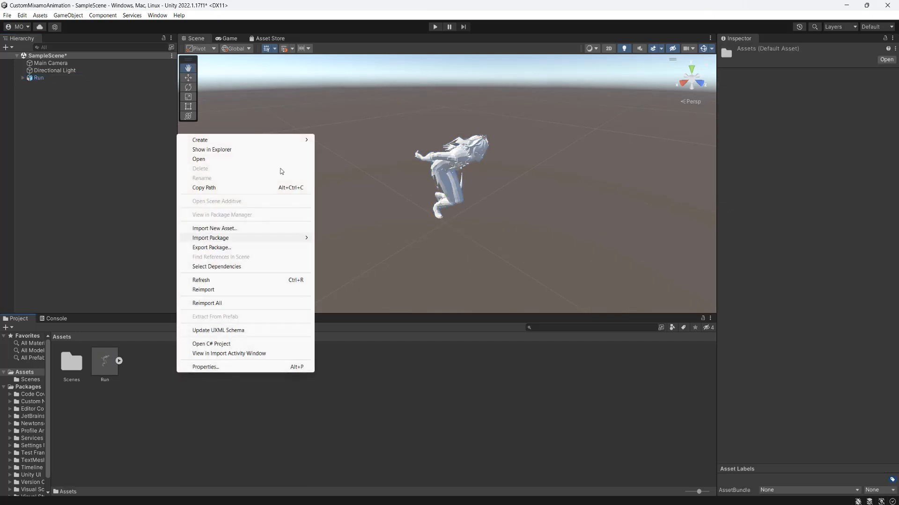
pyautogui.moveTo(273, 143)
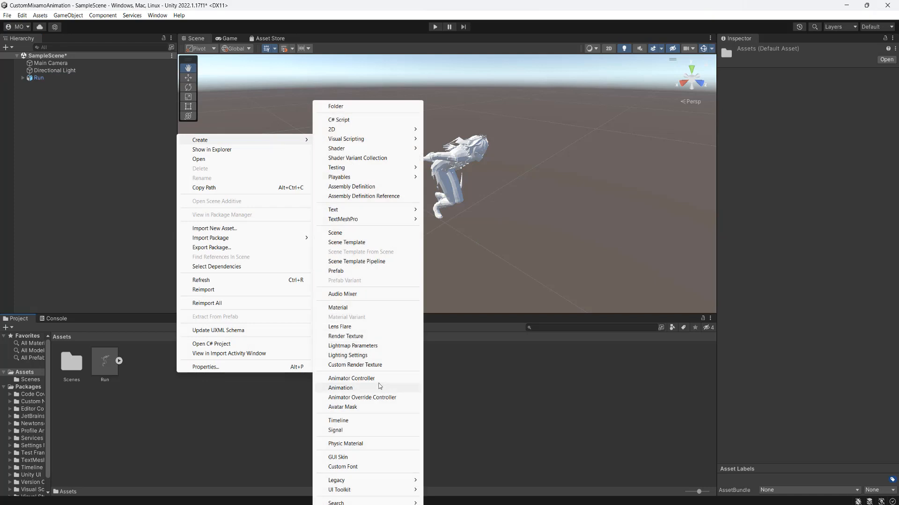
pyautogui.click(379, 381)
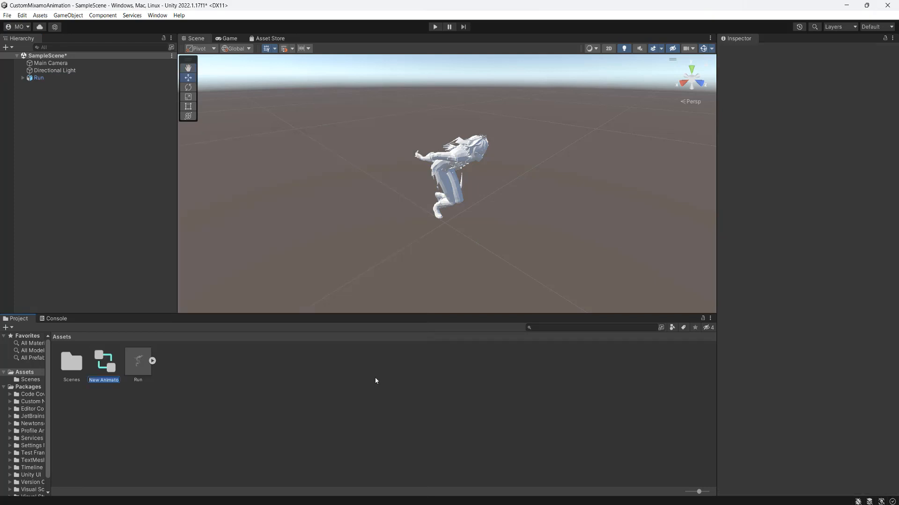
pyautogui.write('COntrol')
pyautogui.press('Return')
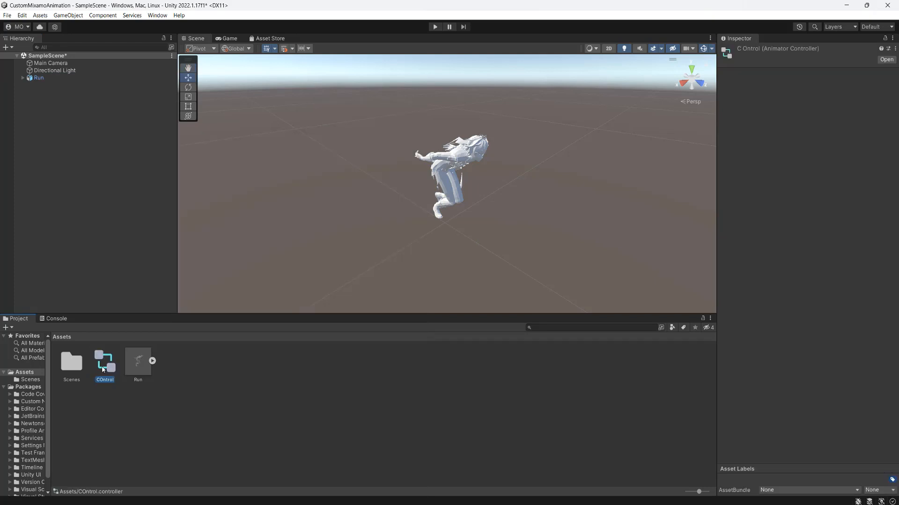
# Step: Open the COntrol animator controller and add an empty state named Run to its Base Layer
pyautogui.doubleClick(105, 365)
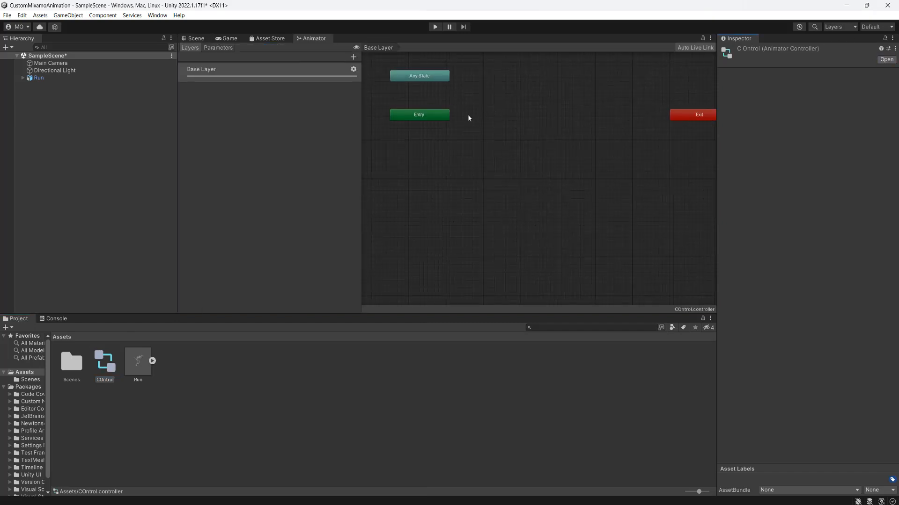
pyautogui.rightClick(490, 109)
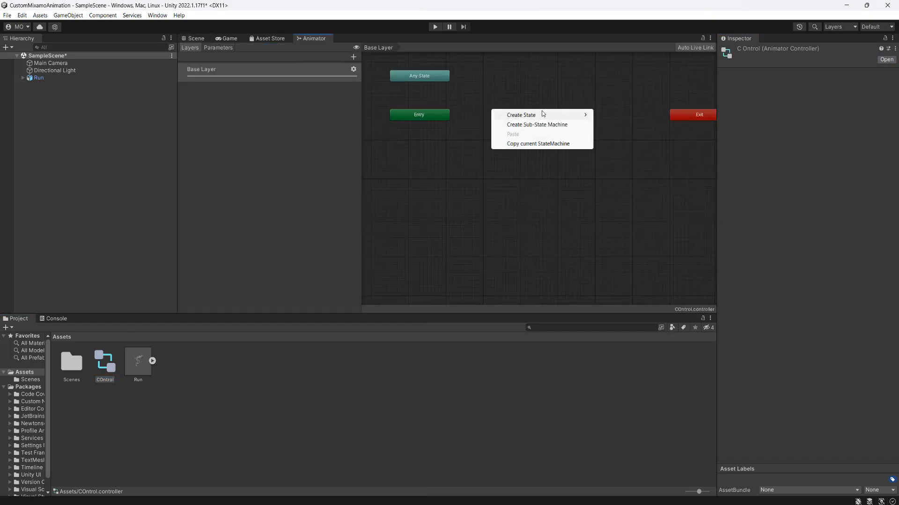
pyautogui.moveTo(543, 115)
pyautogui.click(614, 115)
pyautogui.click(562, 117)
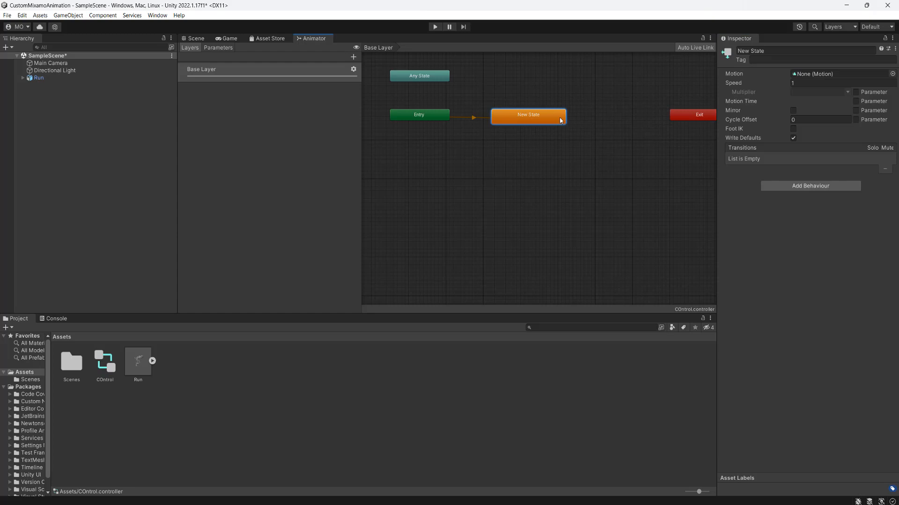
pyautogui.click(790, 51)
pyautogui.write('Run')
pyautogui.press('Return')
# Step: Assign the Run animation clip as the Run state's motion and save the project
pyautogui.click(892, 73)
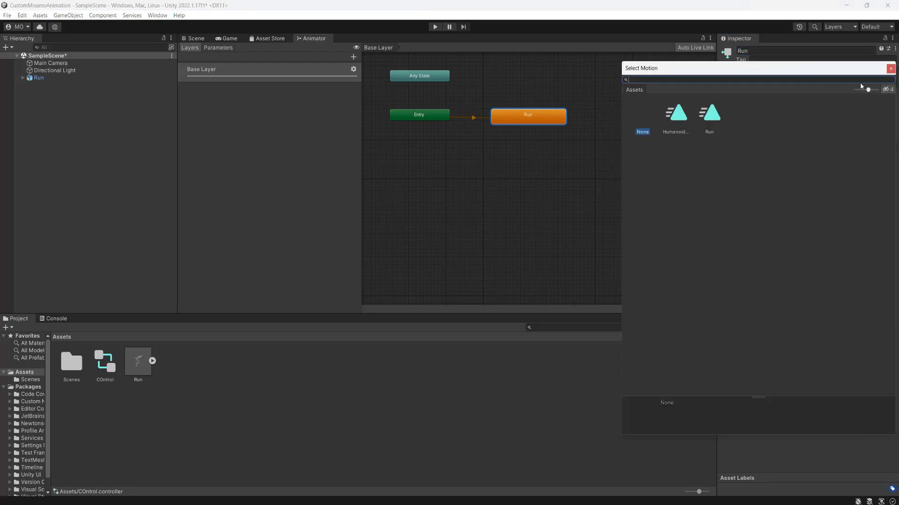
pyautogui.click(709, 117)
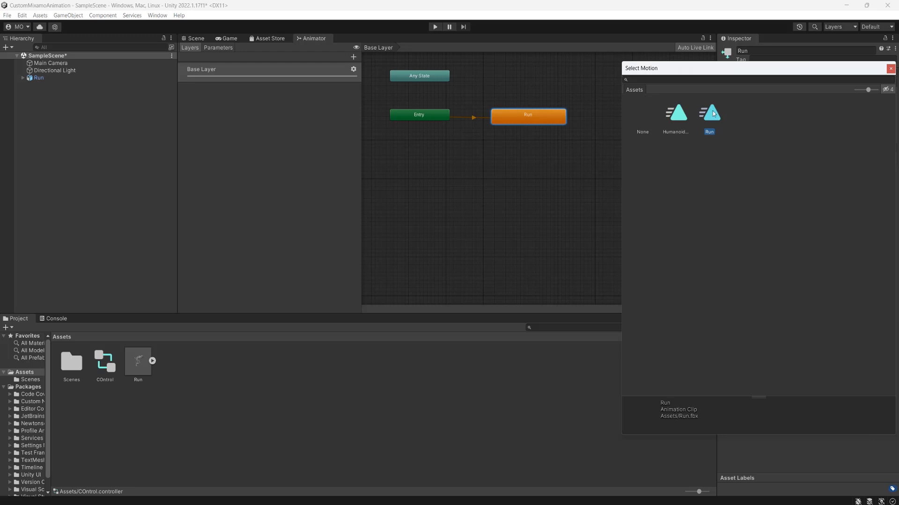
pyautogui.doubleClick(710, 118)
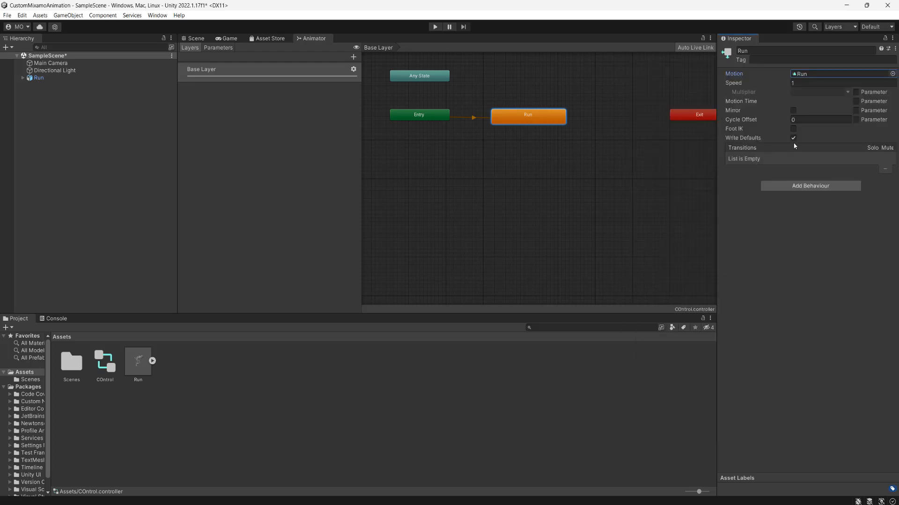
pyautogui.hotkey('ctrl', 's')
# Step: Assign COntrol as the Animator controller of the Run object in the scene and save the scene
pyautogui.click(52, 77)
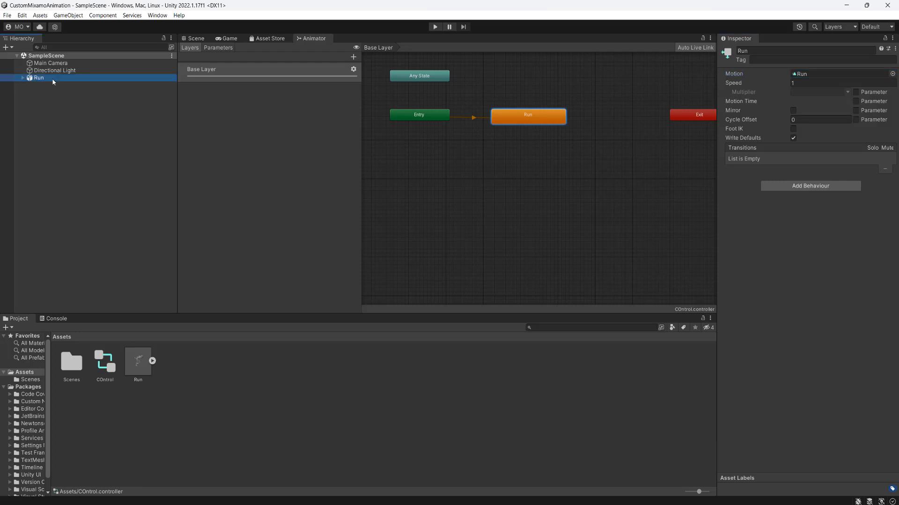
pyautogui.click(195, 38)
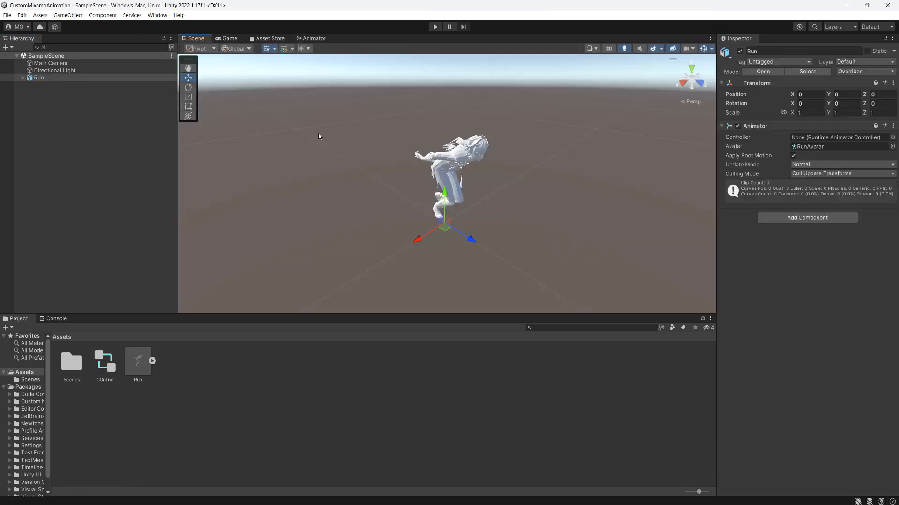
pyautogui.click(892, 137)
pyautogui.doubleClick(676, 178)
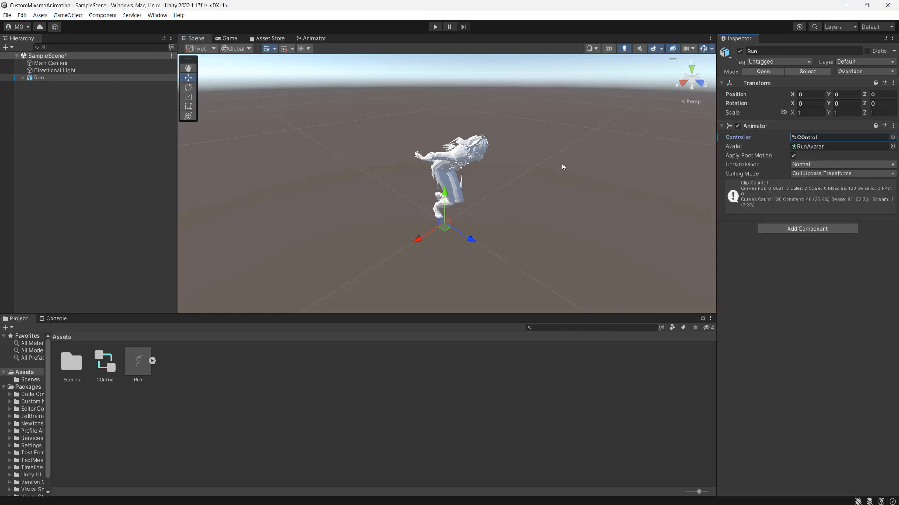
pyautogui.hotkey('ctrl', 's')
# Step: Play the scene and examine the character's running animation in the Scene view from another angle
pyautogui.click(437, 27)
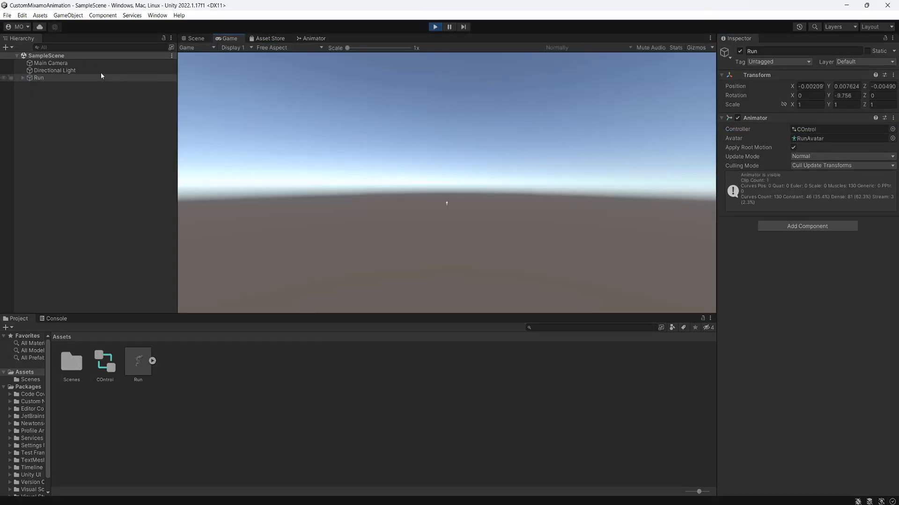
pyautogui.click(198, 39)
pyautogui.scroll(-5, 445, 146)
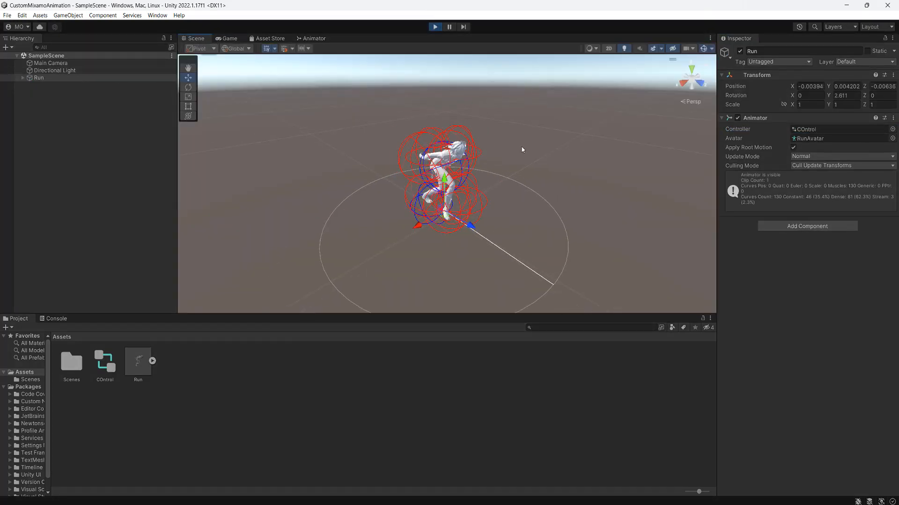
pyautogui.click(524, 150)
pyautogui.moveTo(526, 201); pyautogui.dragTo(370, 130, button='right')
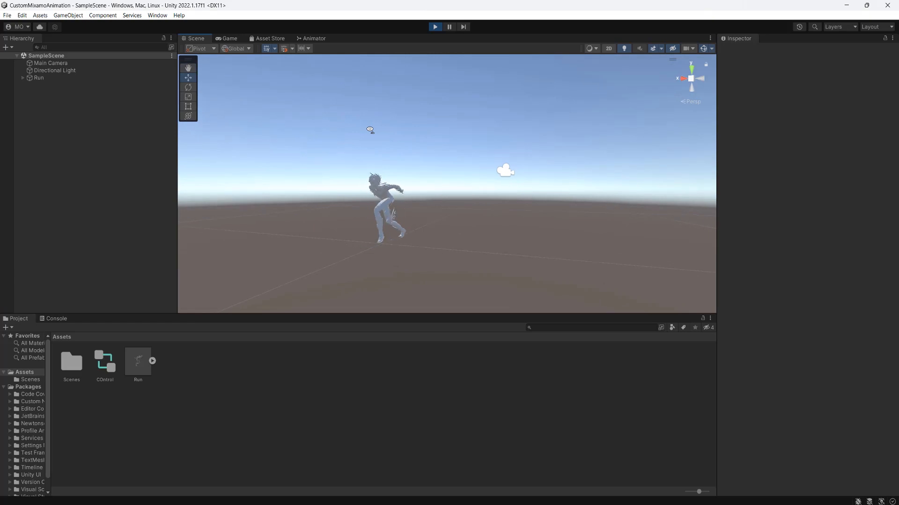